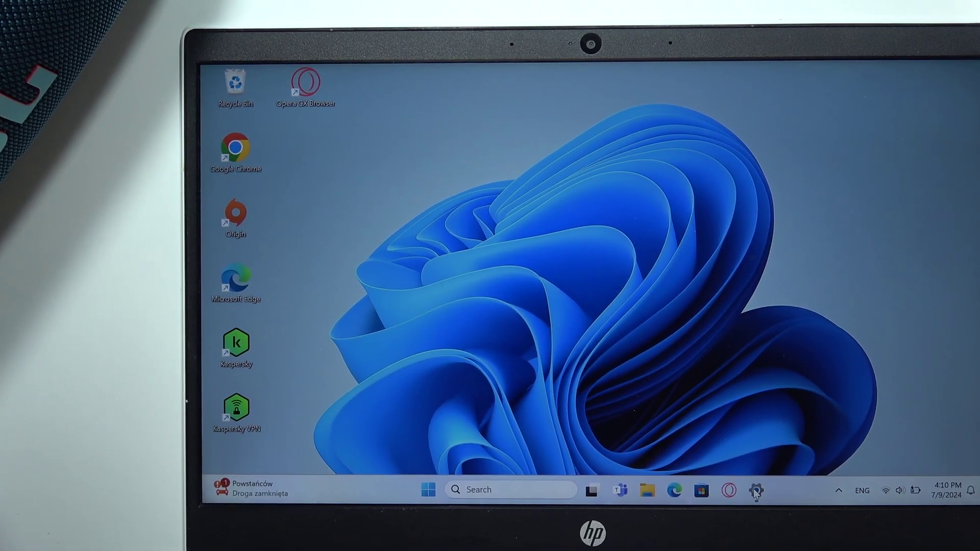
- Reach the Bluetooth & devices page from the taskbar Settings gear
click(756, 494)
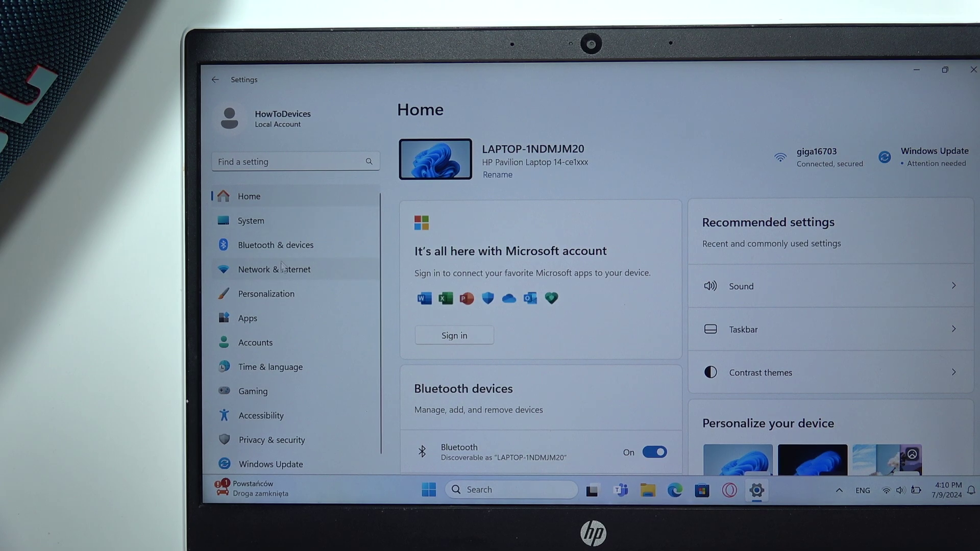
click(268, 251)
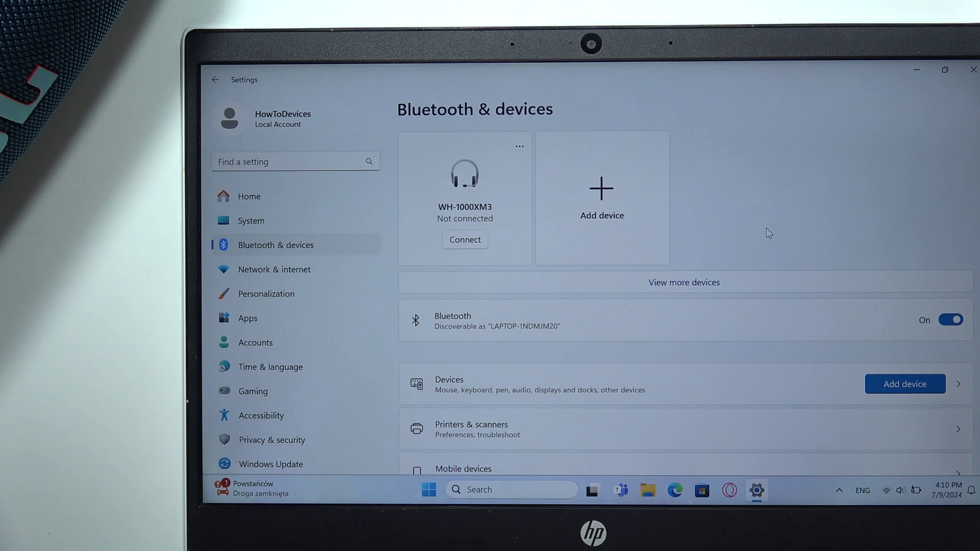
- Add a Bluetooth device and pair the JBL Xtreme 4 so it shows as Connected audio
click(613, 222)
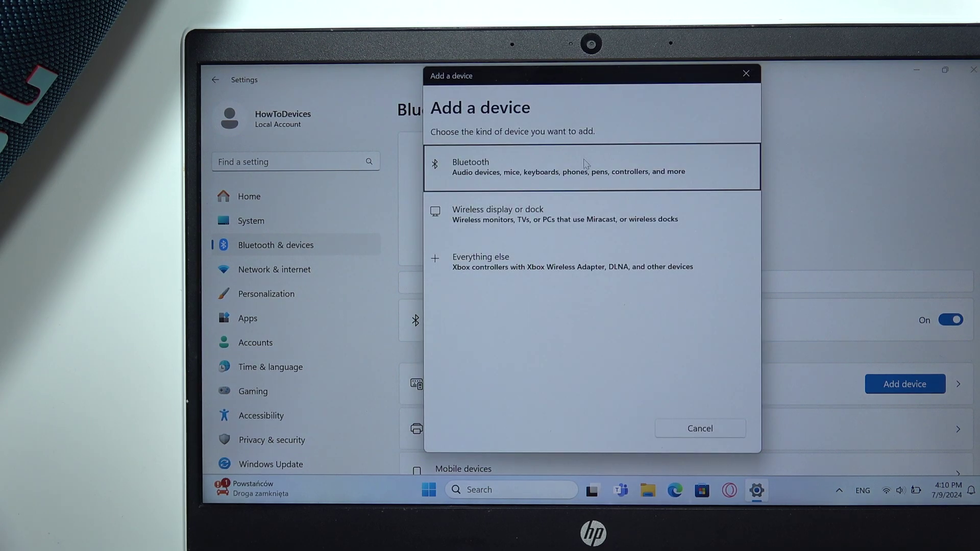
click(586, 163)
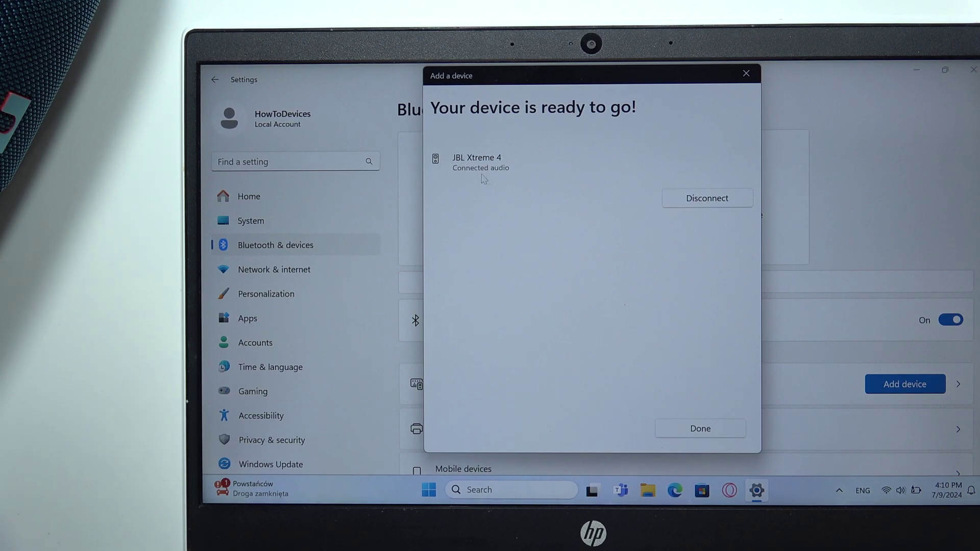
click(732, 434)
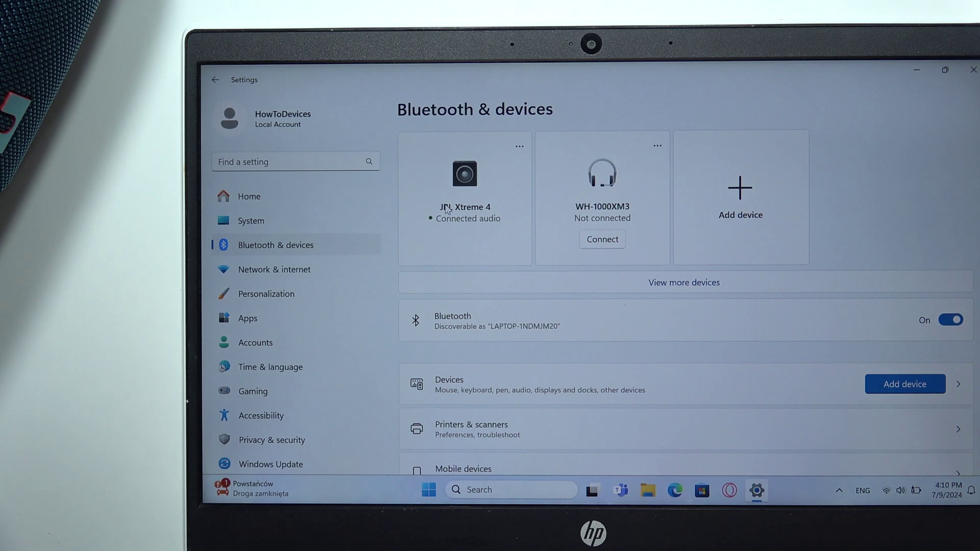